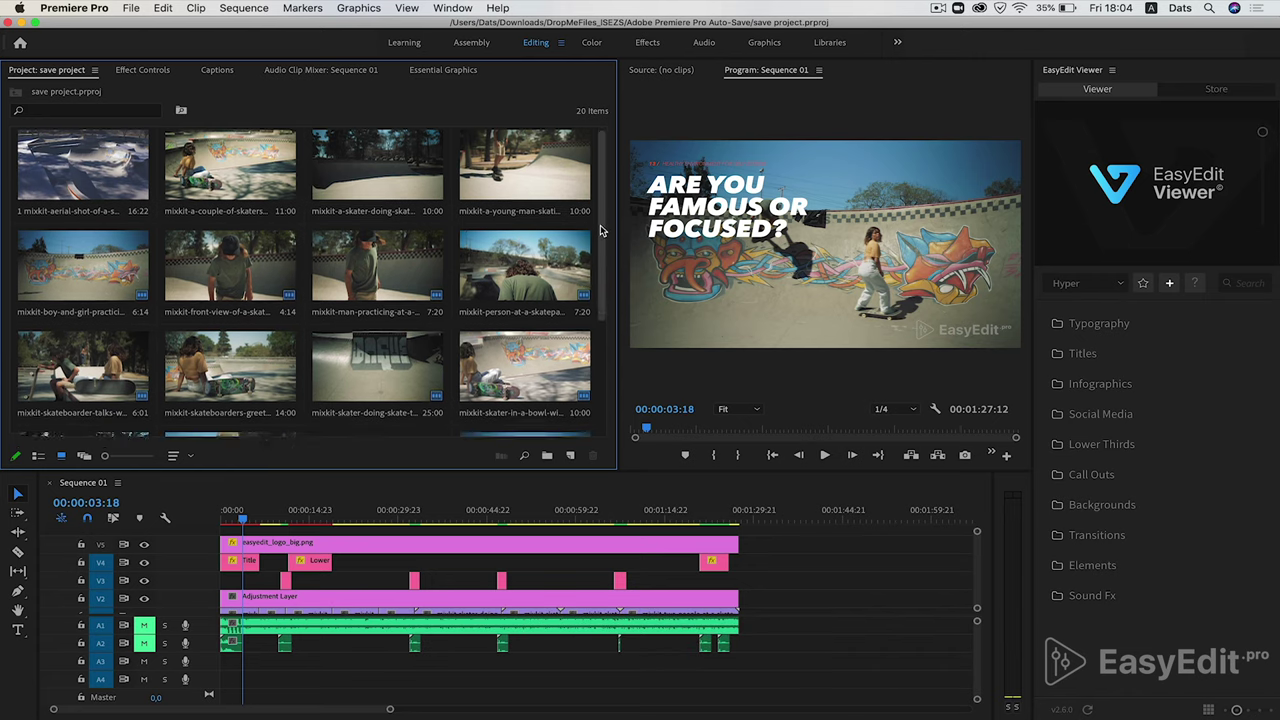
- Scrub the timeline from the sequence start to the shot with the name lower third
{"action": "left_click_drag", "start_coordinate": [605, 210], "coordinate": [602, 312]}
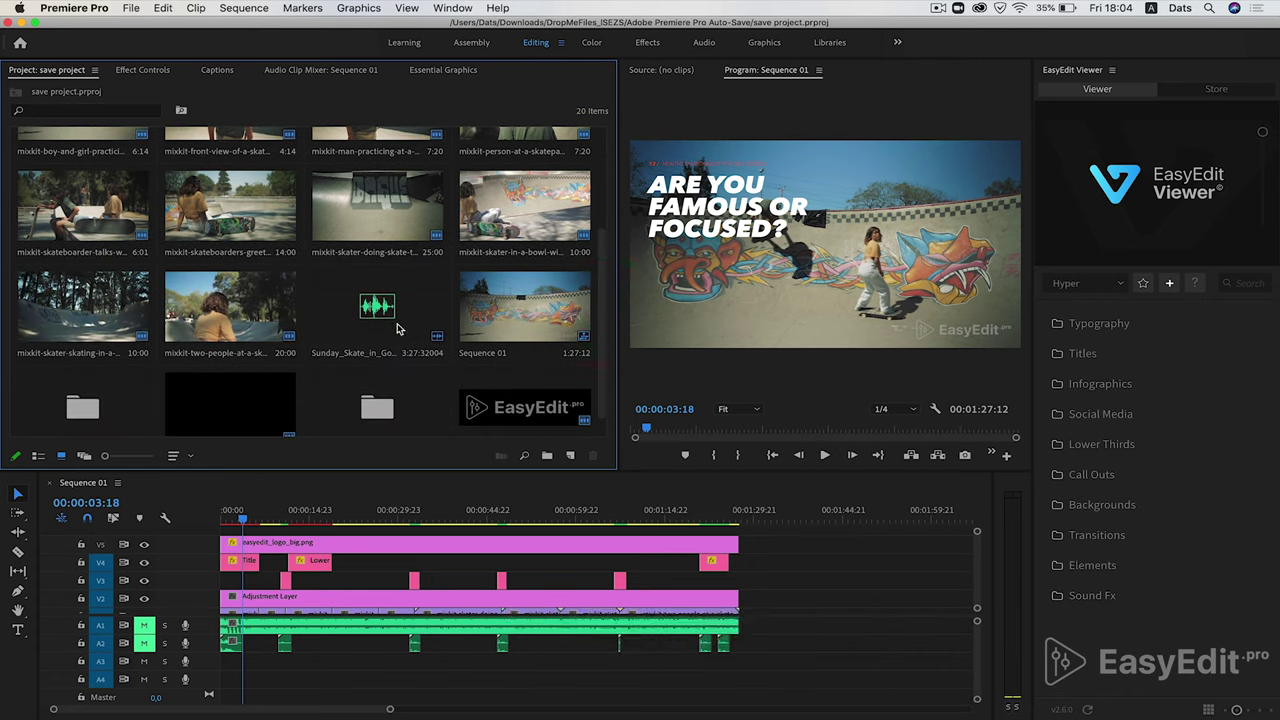
{"action": "scroll", "coordinate": [398, 327], "scroll_direction": "down", "scroll_amount": 1}
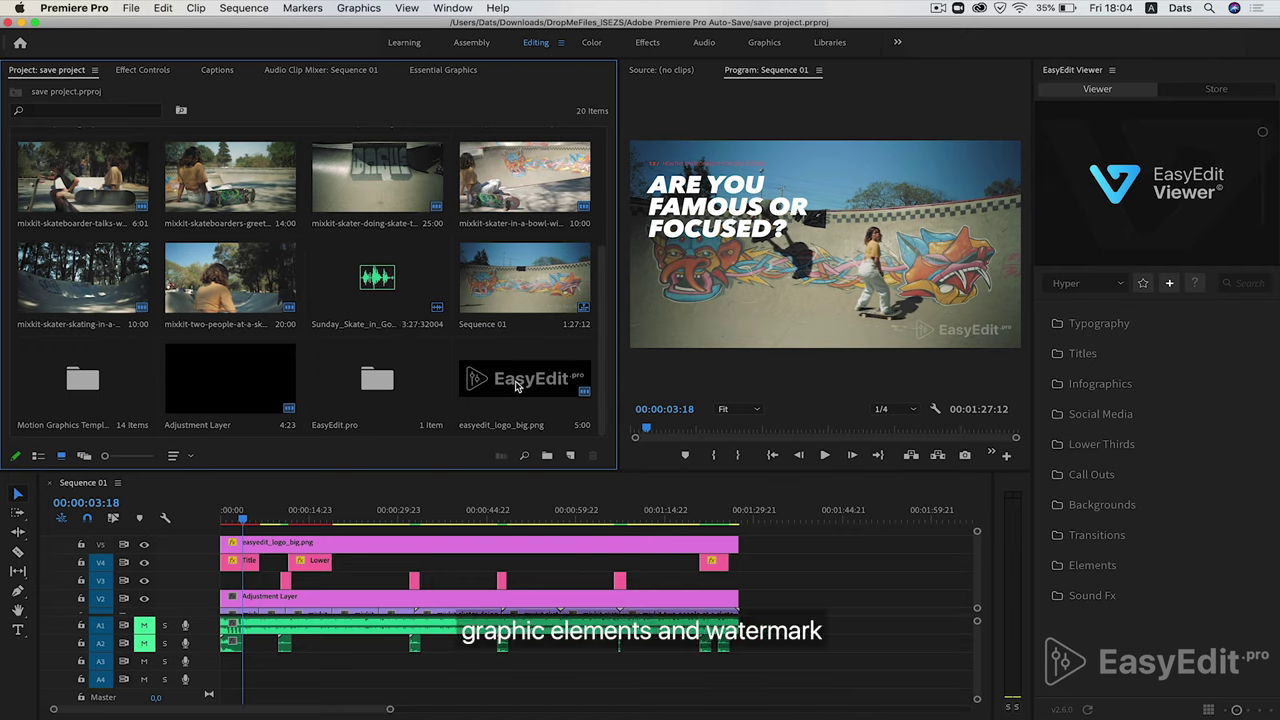
{"action": "left_click_drag", "start_coordinate": [243, 519], "coordinate": [231, 530]}
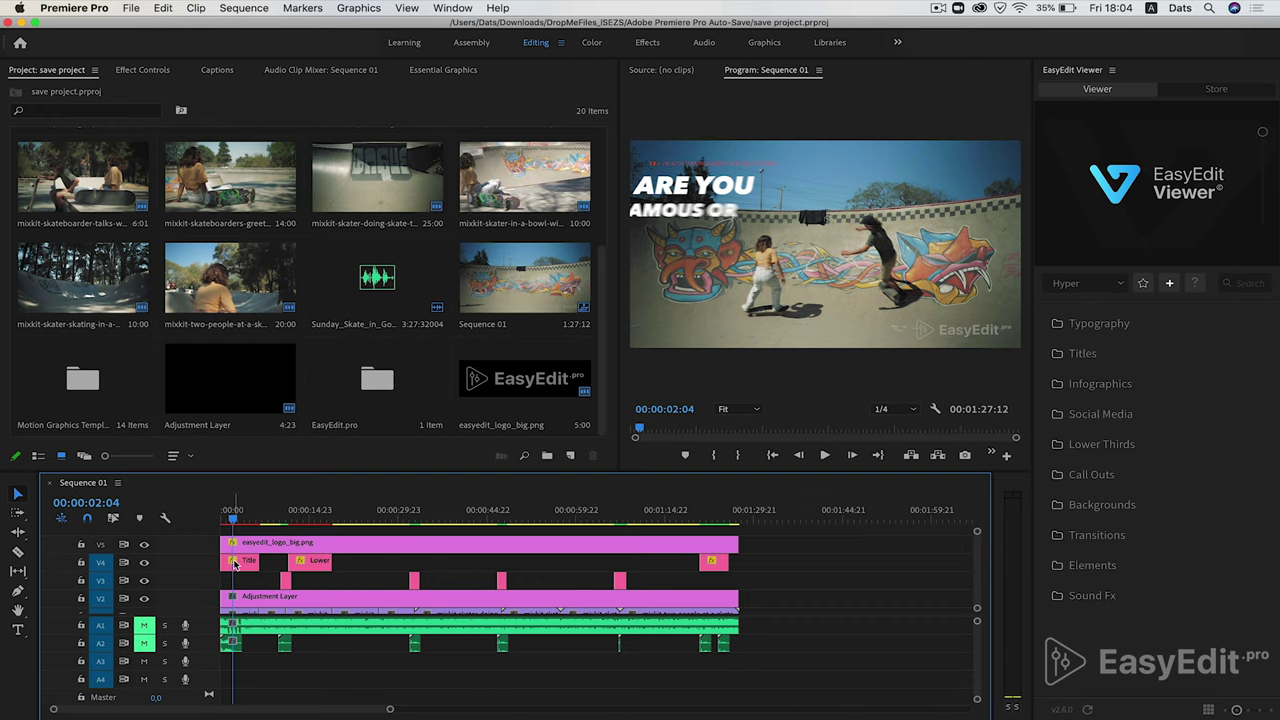
{"action": "left_click_drag", "start_coordinate": [288, 512], "coordinate": [309, 514]}
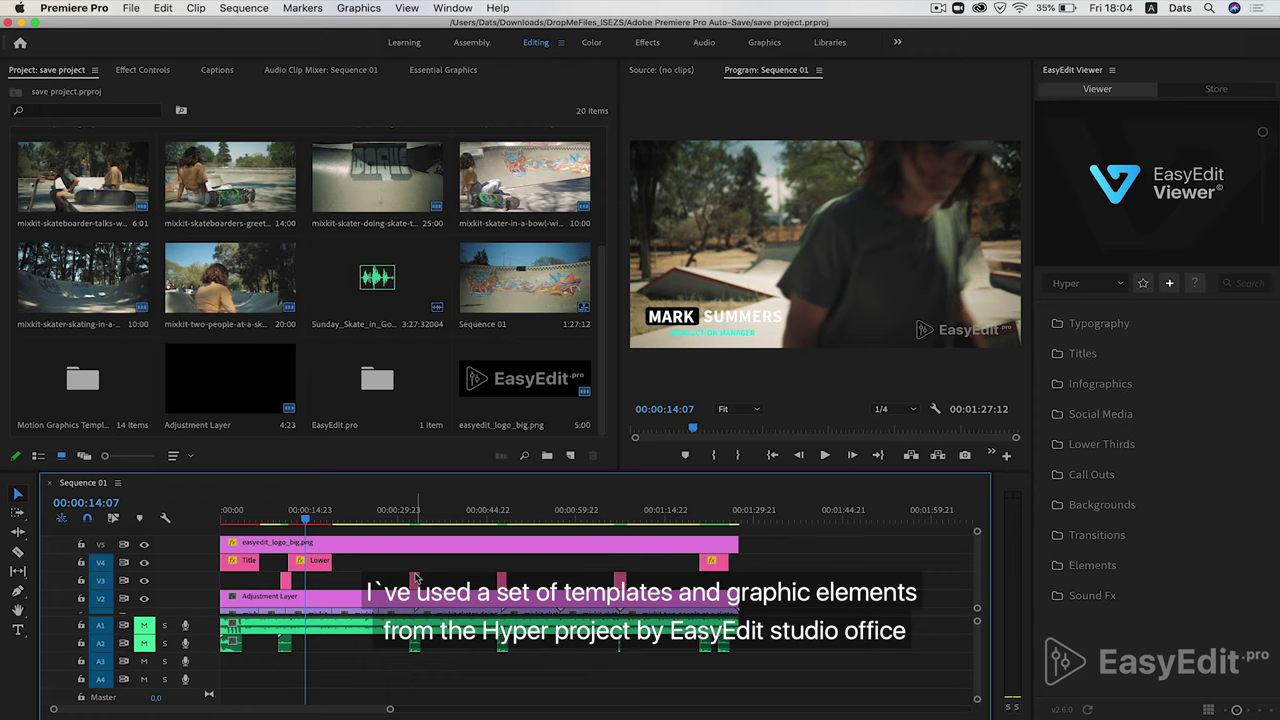
- Browse the EasyEdit Titles and Lower Thirds templates, collapsing each afterwards
{"action": "left_click", "coordinate": [1085, 354]}
{"action": "scroll", "coordinate": [1127, 481], "scroll_direction": "down", "scroll_amount": 3}
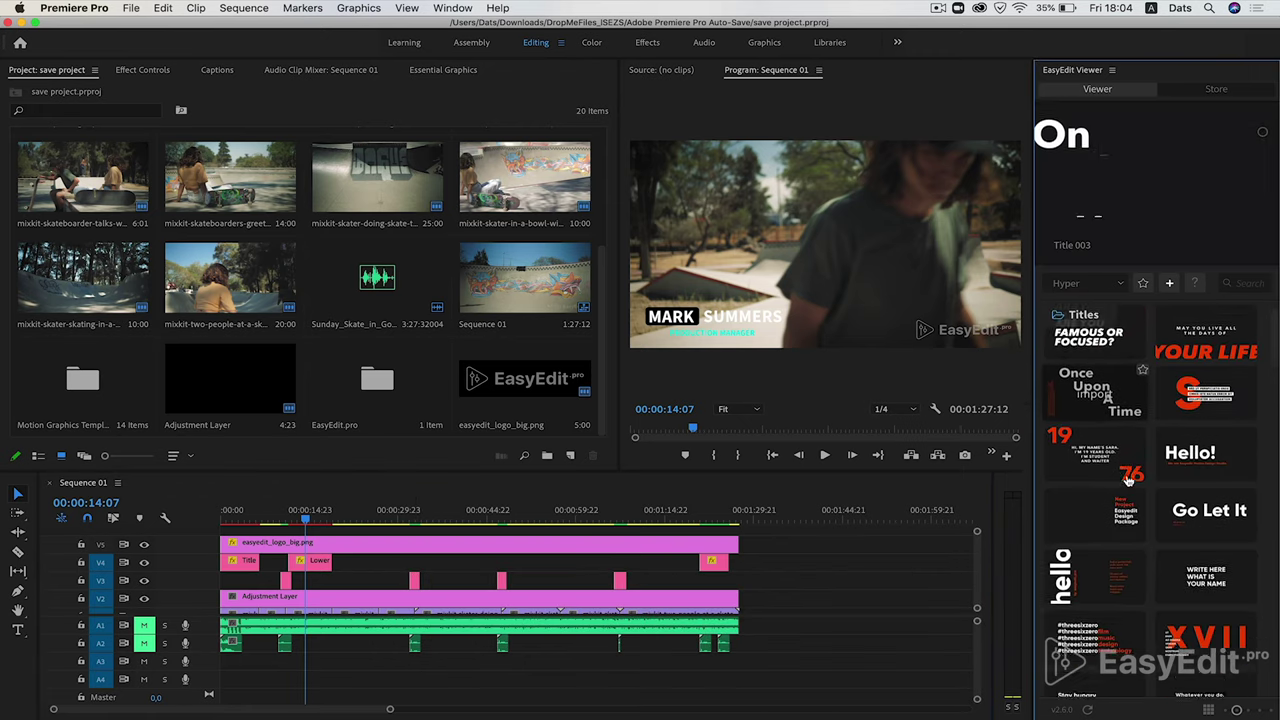
{"action": "scroll", "coordinate": [1127, 481], "scroll_direction": "up", "scroll_amount": 5}
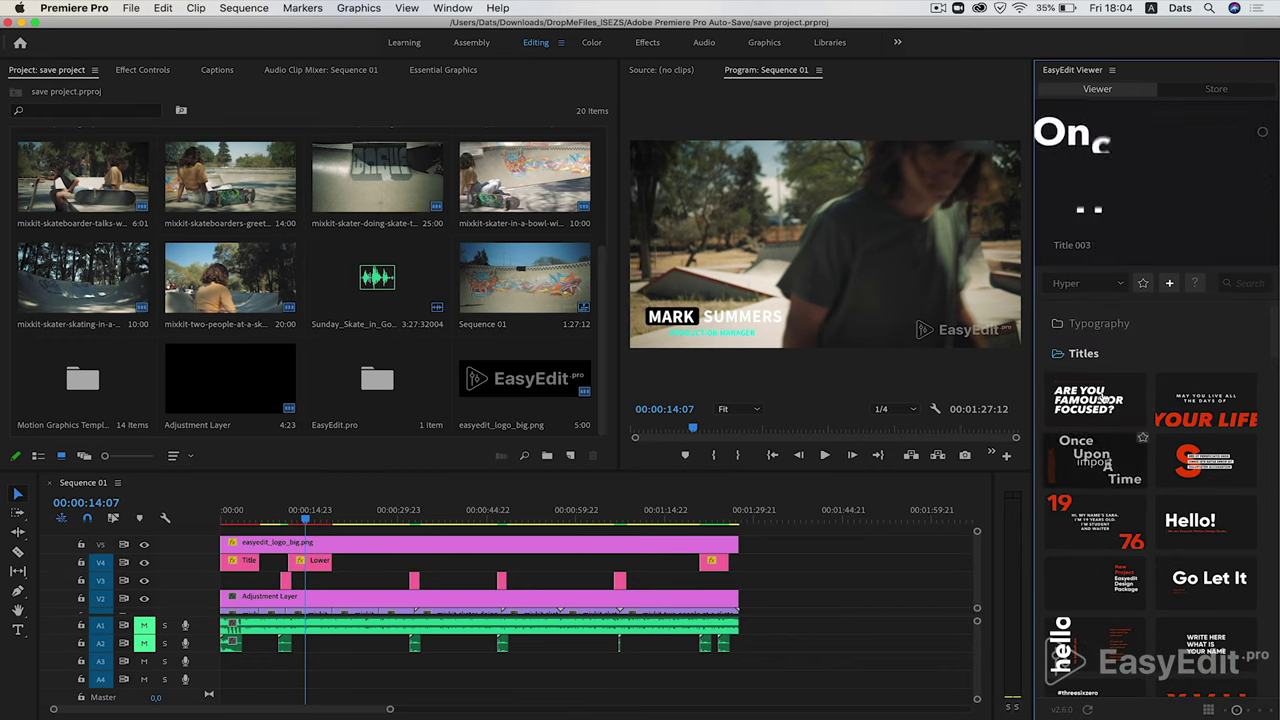
{"action": "left_click", "coordinate": [1087, 352]}
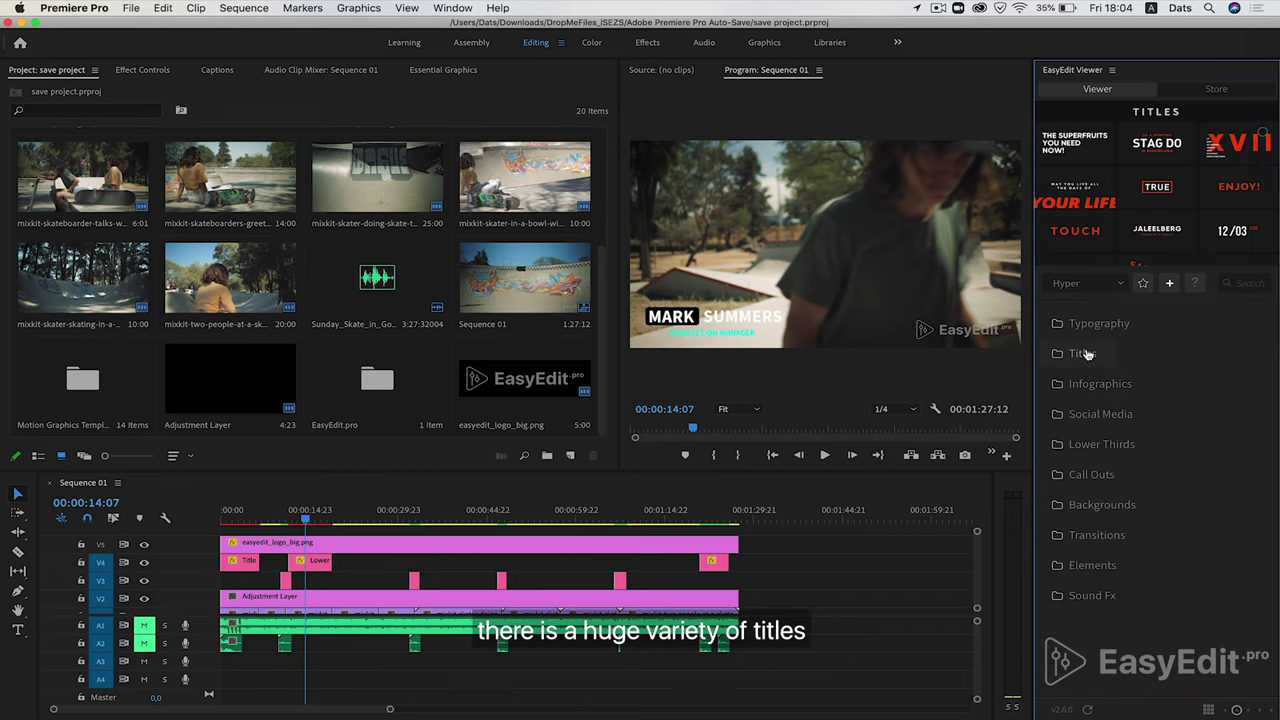
{"action": "left_click", "coordinate": [1106, 446]}
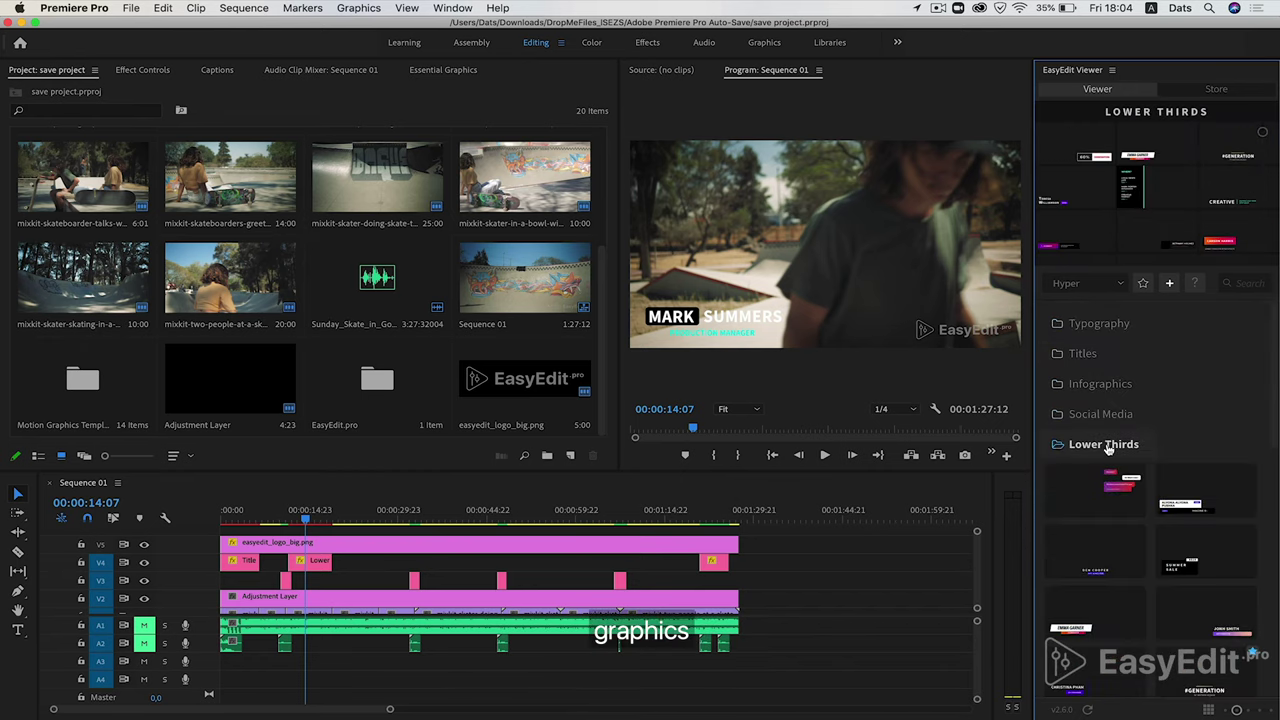
{"action": "left_click", "coordinate": [1108, 448]}
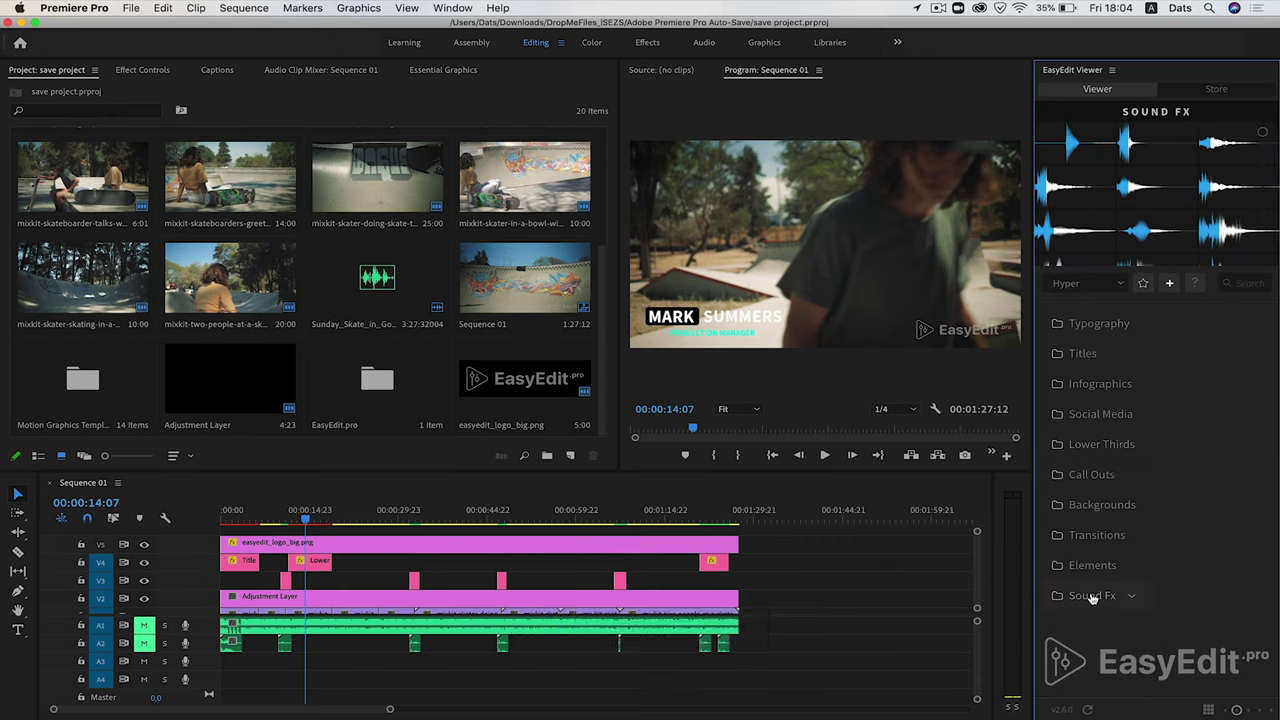
- View the Sound Fx Openers, then display the Transitions > Flat templates
{"action": "left_click", "coordinate": [1093, 595]}
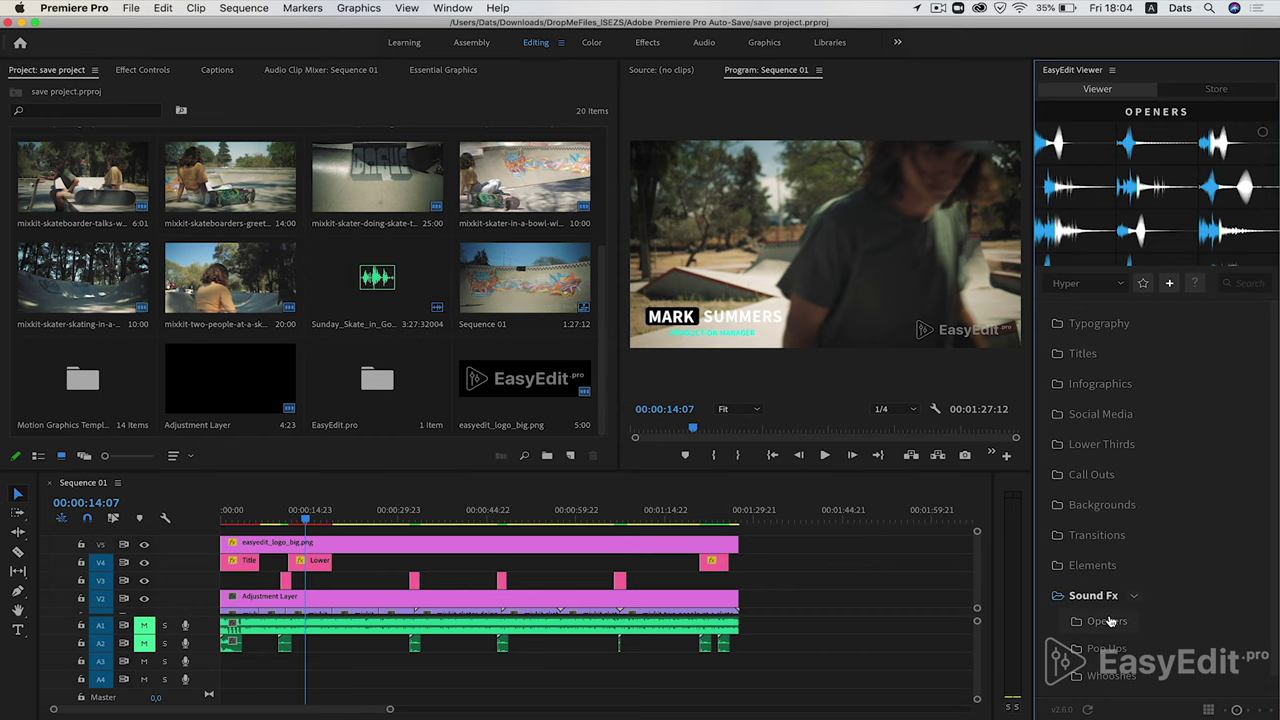
{"action": "left_click", "coordinate": [1107, 621]}
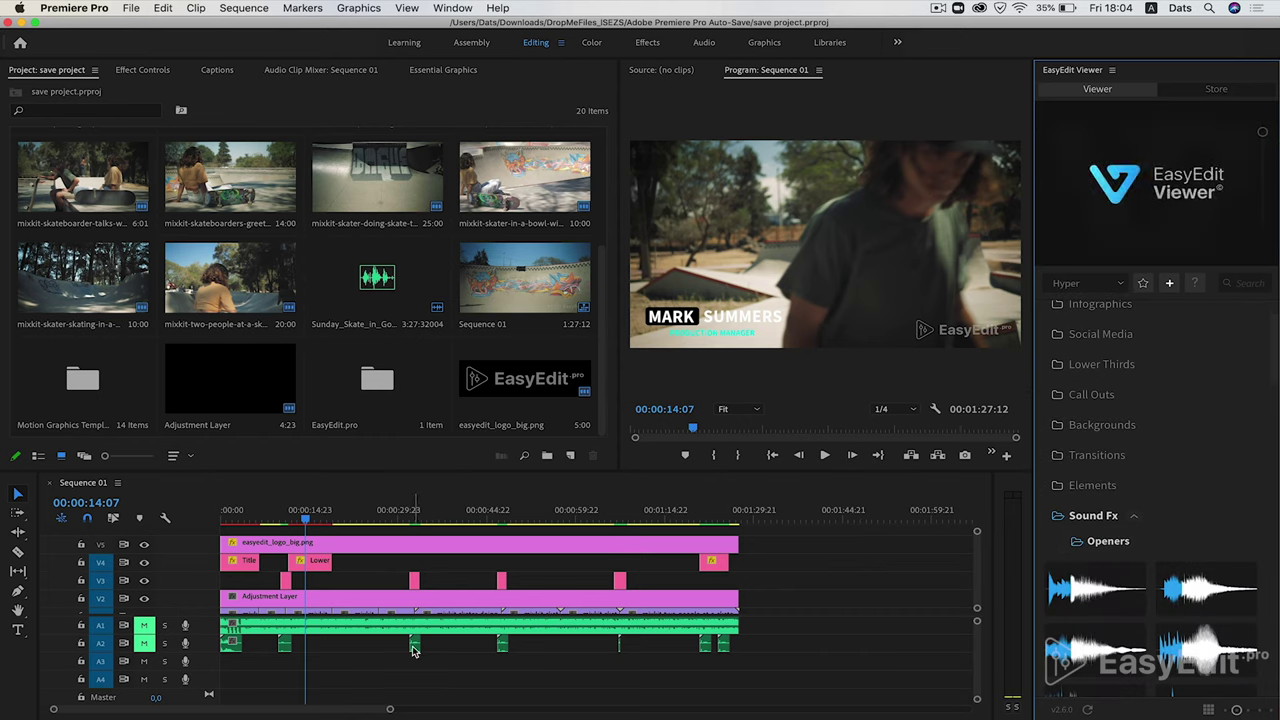
{"action": "left_click", "coordinate": [1097, 455]}
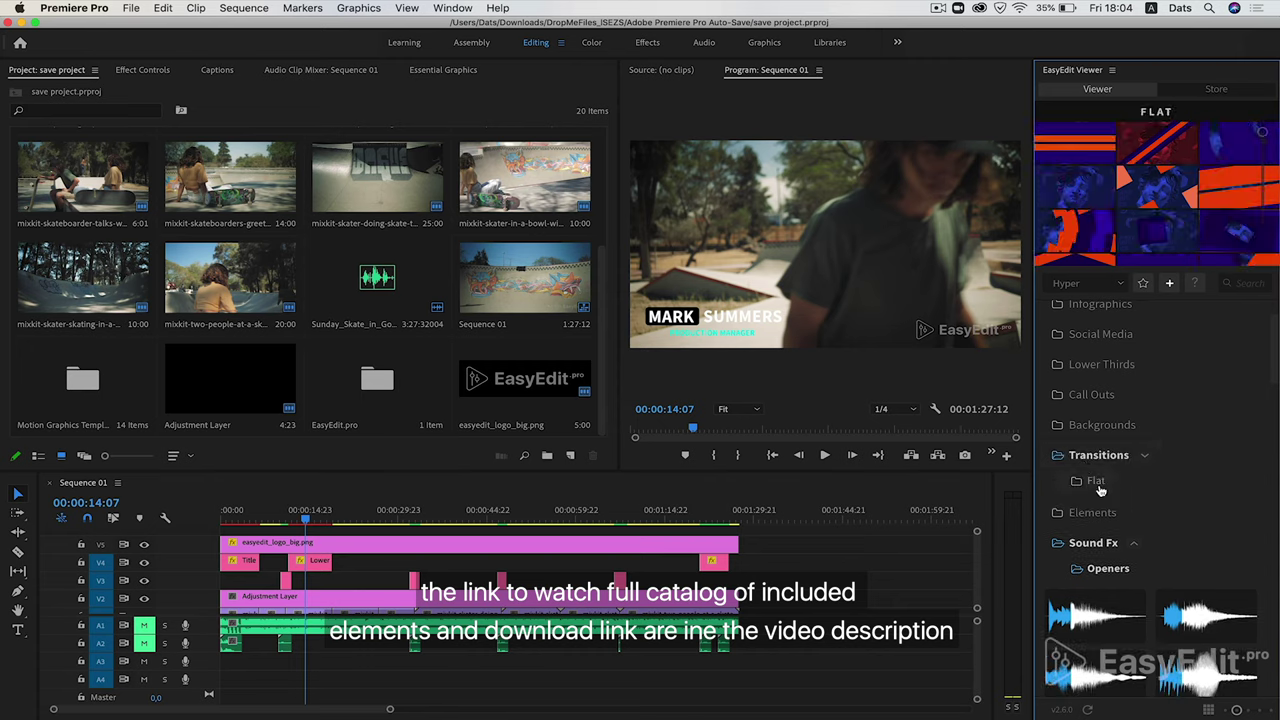
{"action": "left_click", "coordinate": [1100, 481]}
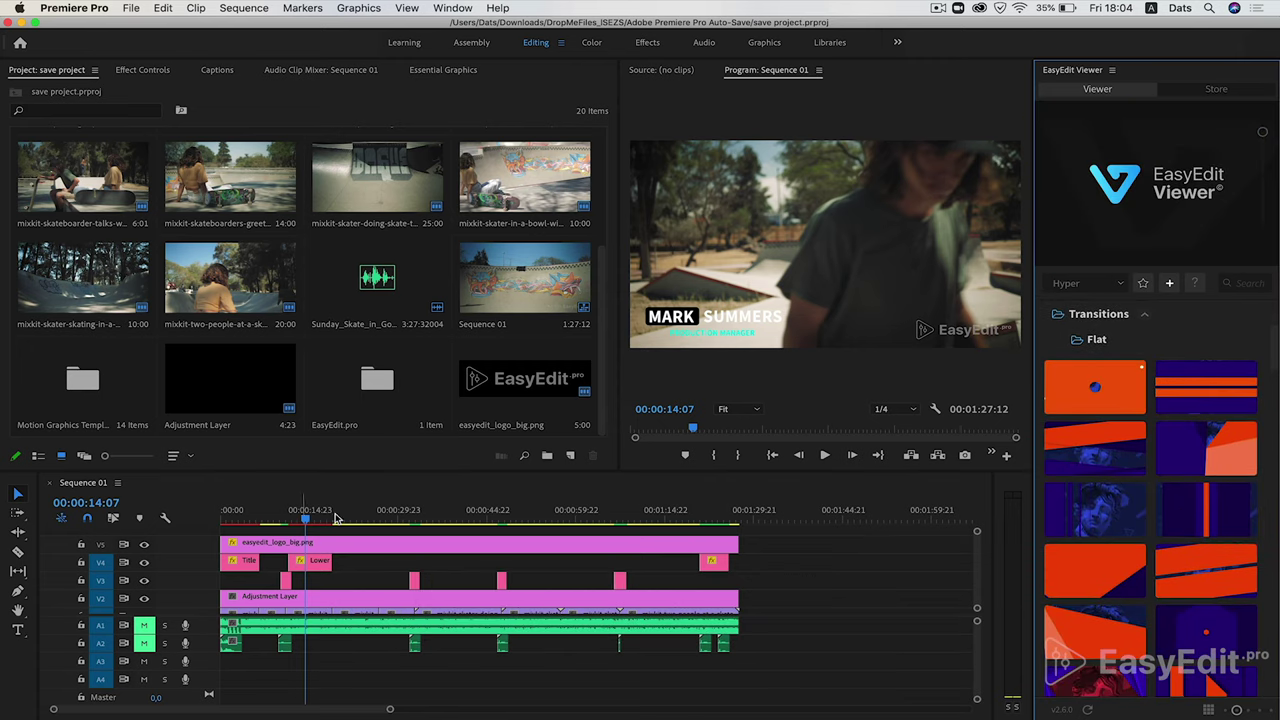
{"action": "left_click", "coordinate": [422, 517]}
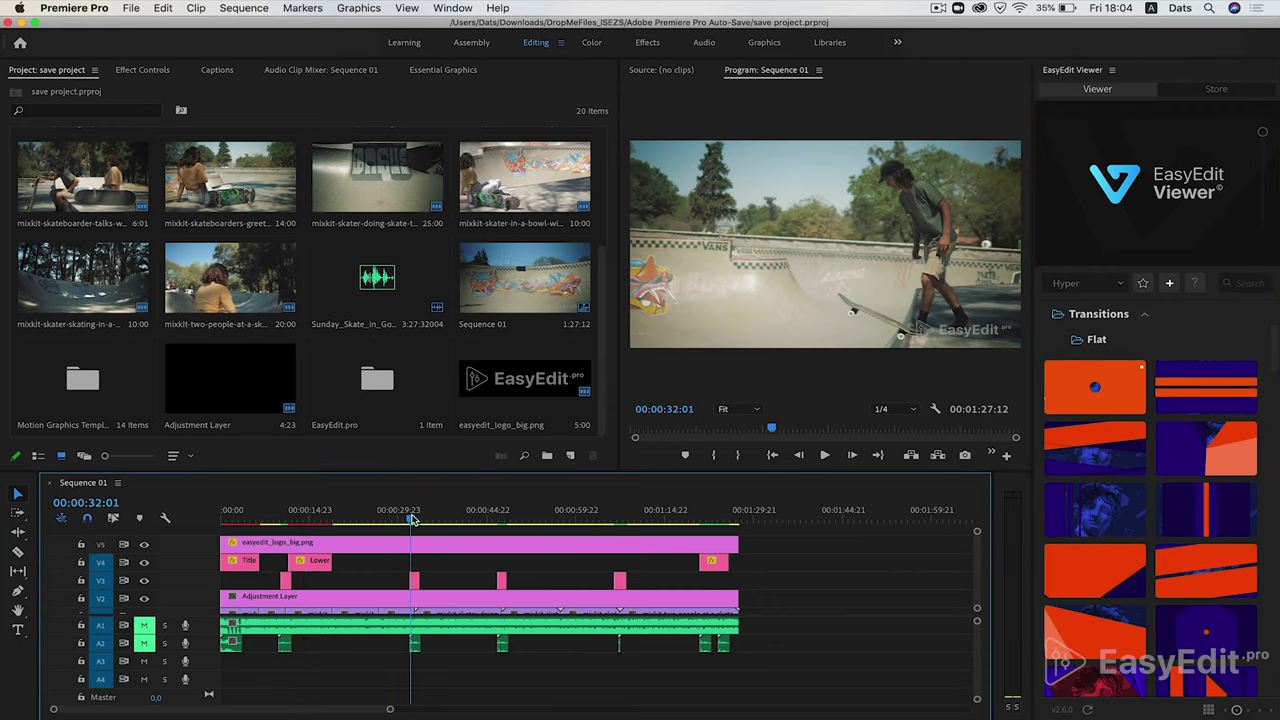
{"action": "left_click", "coordinate": [418, 519]}
{"action": "left_click", "coordinate": [505, 521]}
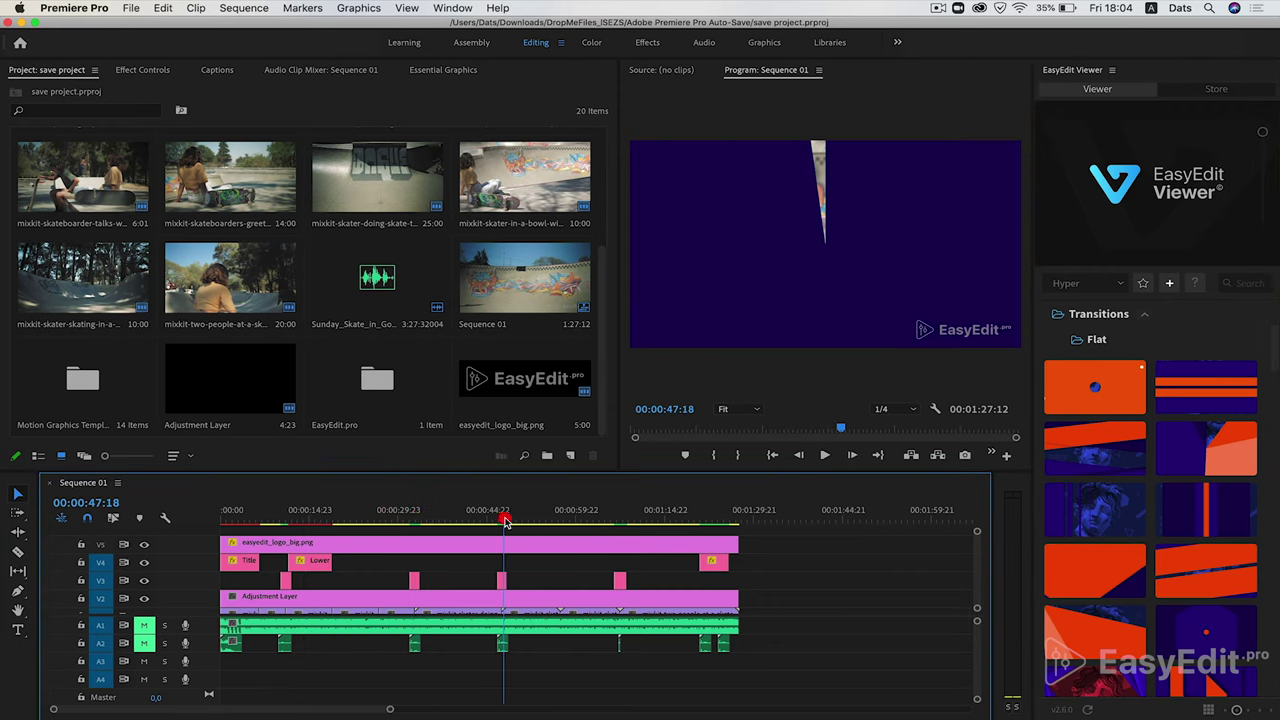
{"action": "left_click", "coordinate": [509, 519]}
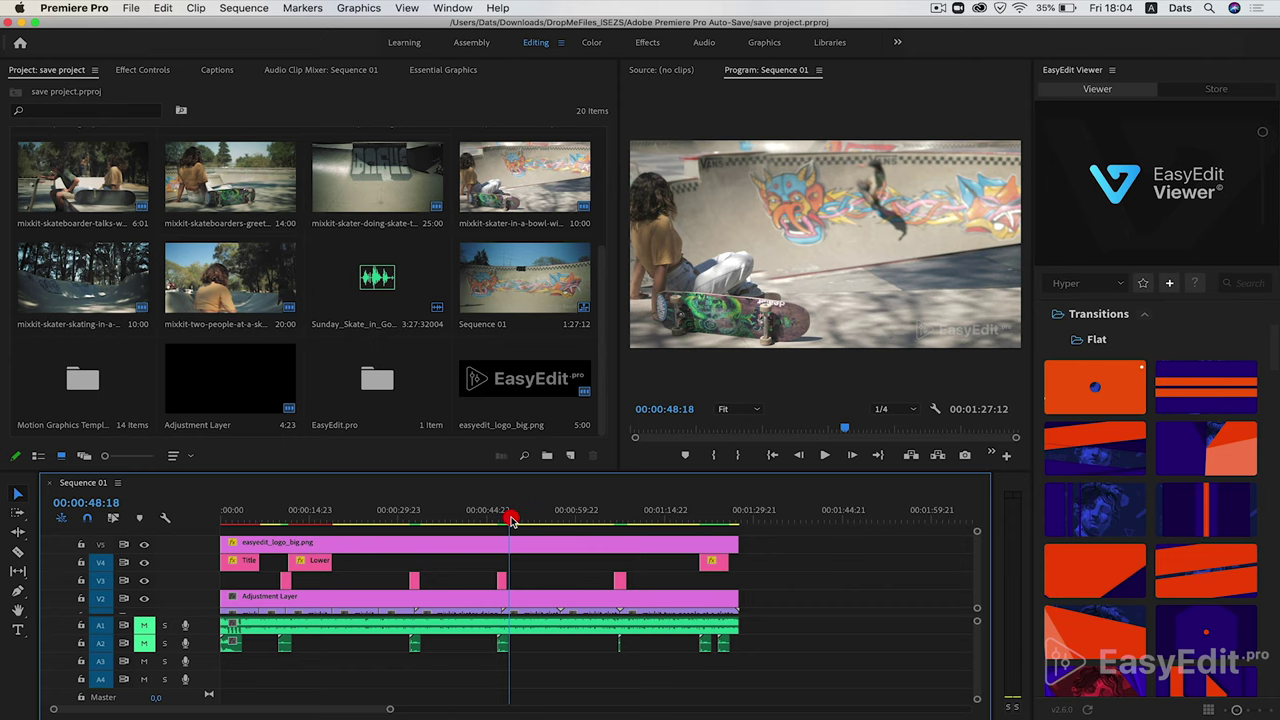
{"action": "left_click", "coordinate": [716, 518]}
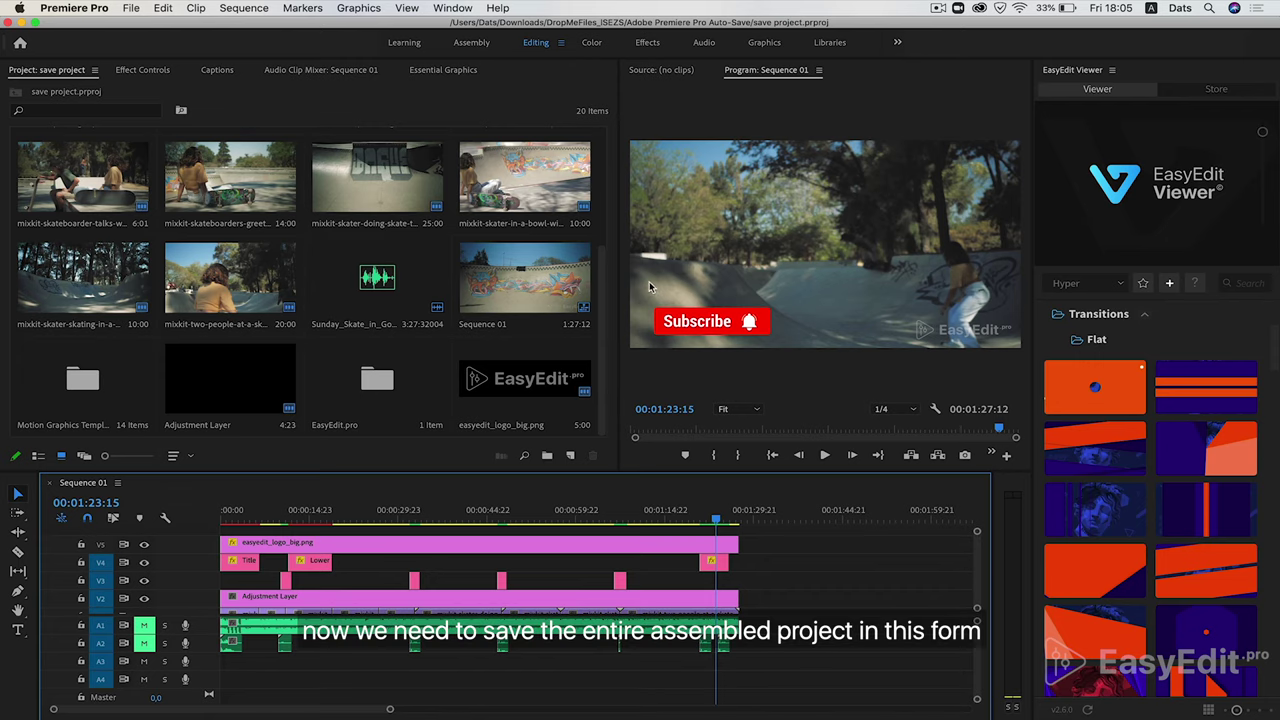
{"action": "left_click_drag", "start_coordinate": [604, 312], "coordinate": [592, 178]}
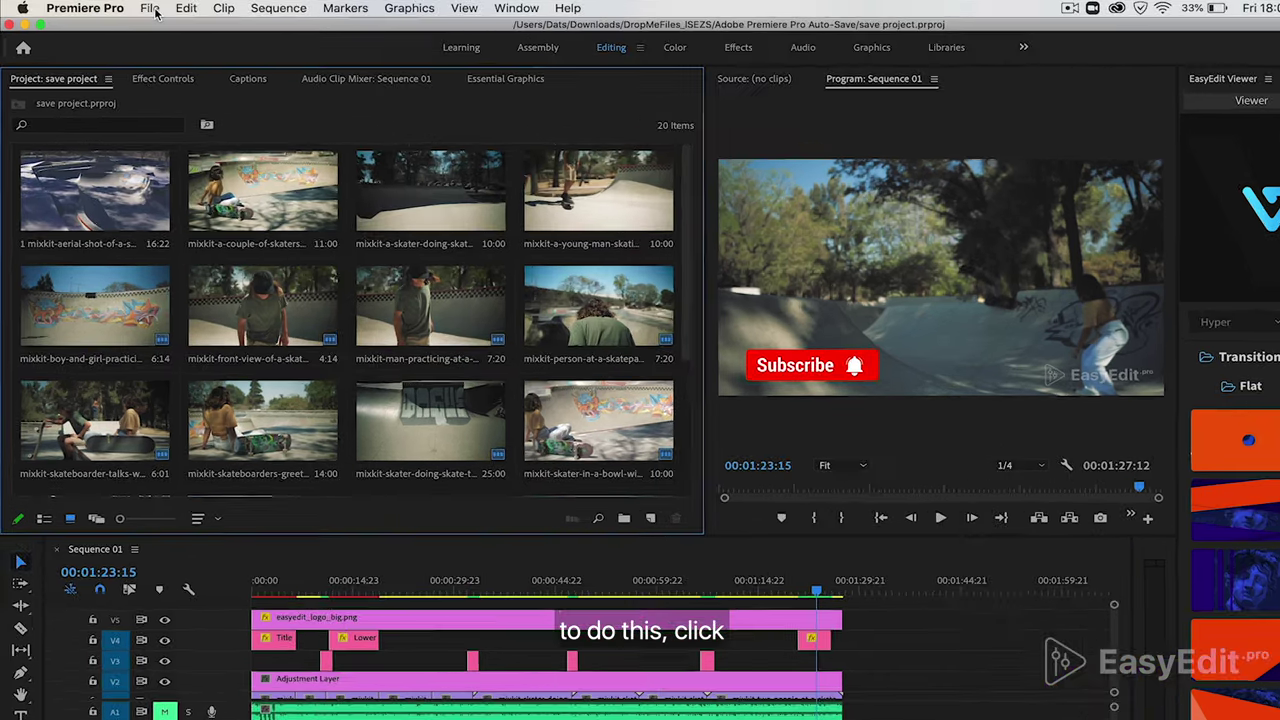
- In Project Manager, estimate collecting Sequence 01 to the Desktop at 649.48 MB
{"action": "left_click", "coordinate": [131, 8]}
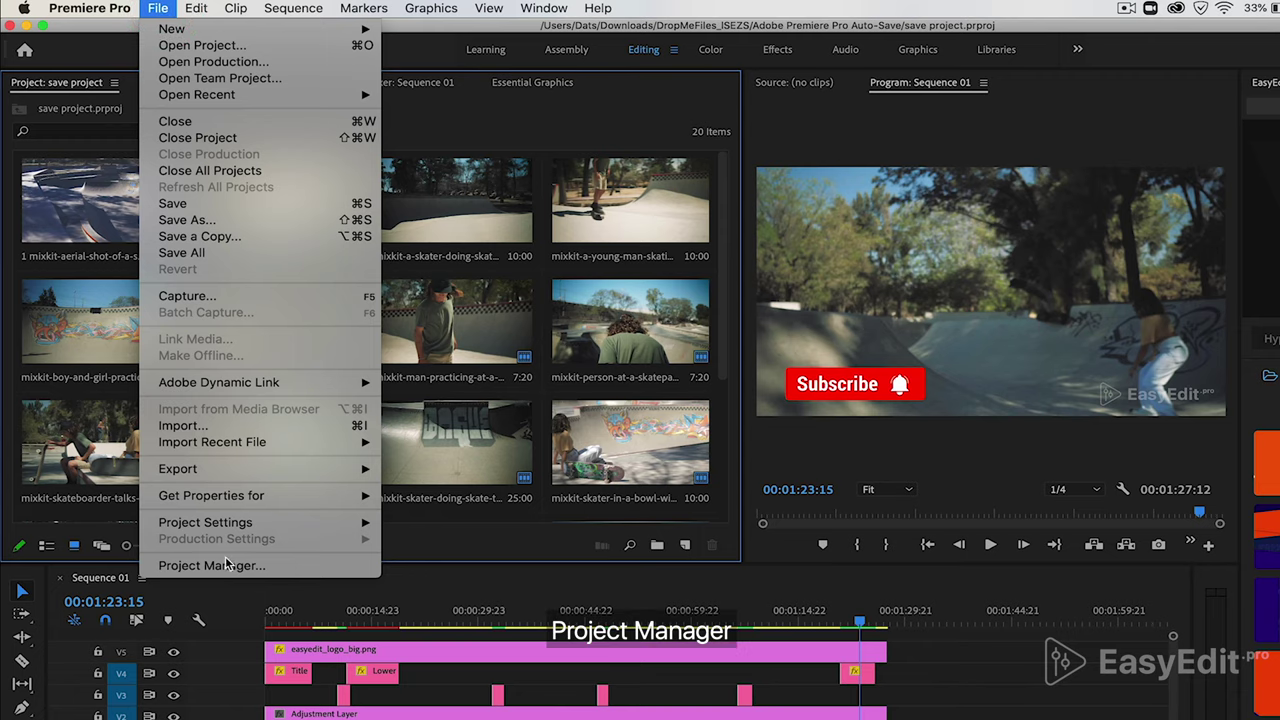
{"action": "left_click", "coordinate": [224, 566]}
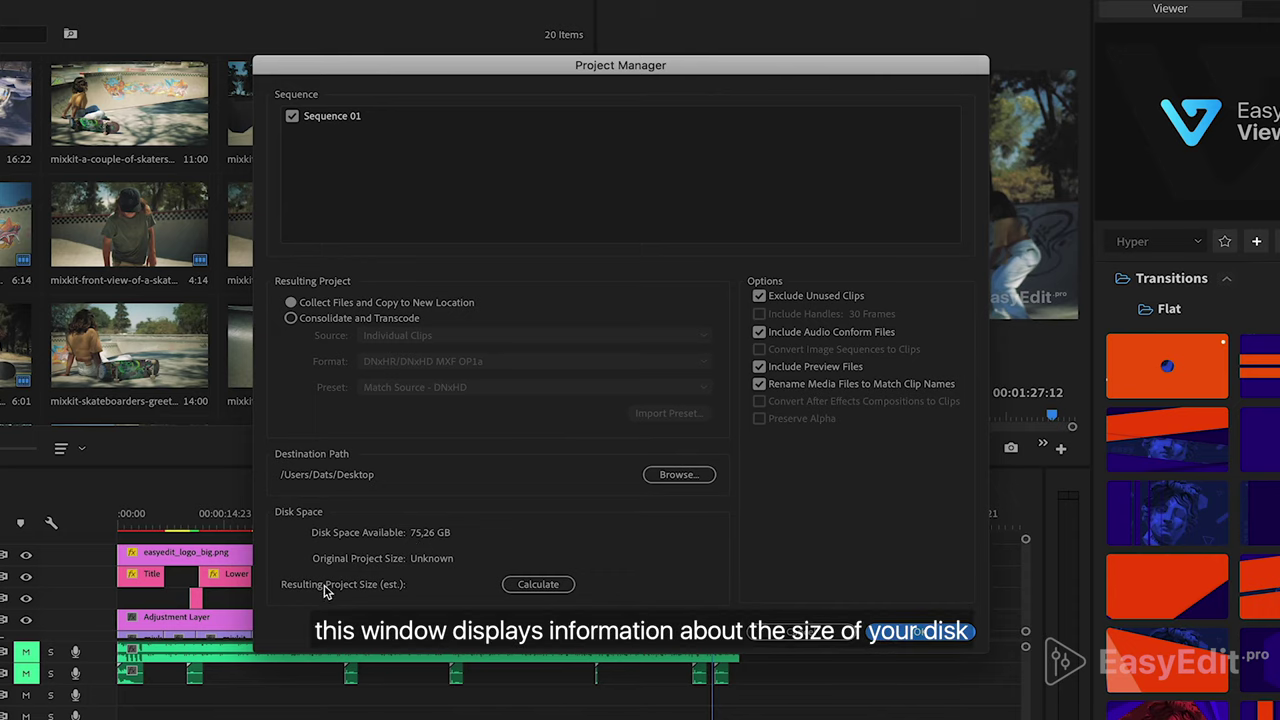
{"action": "left_click", "coordinate": [537, 585]}
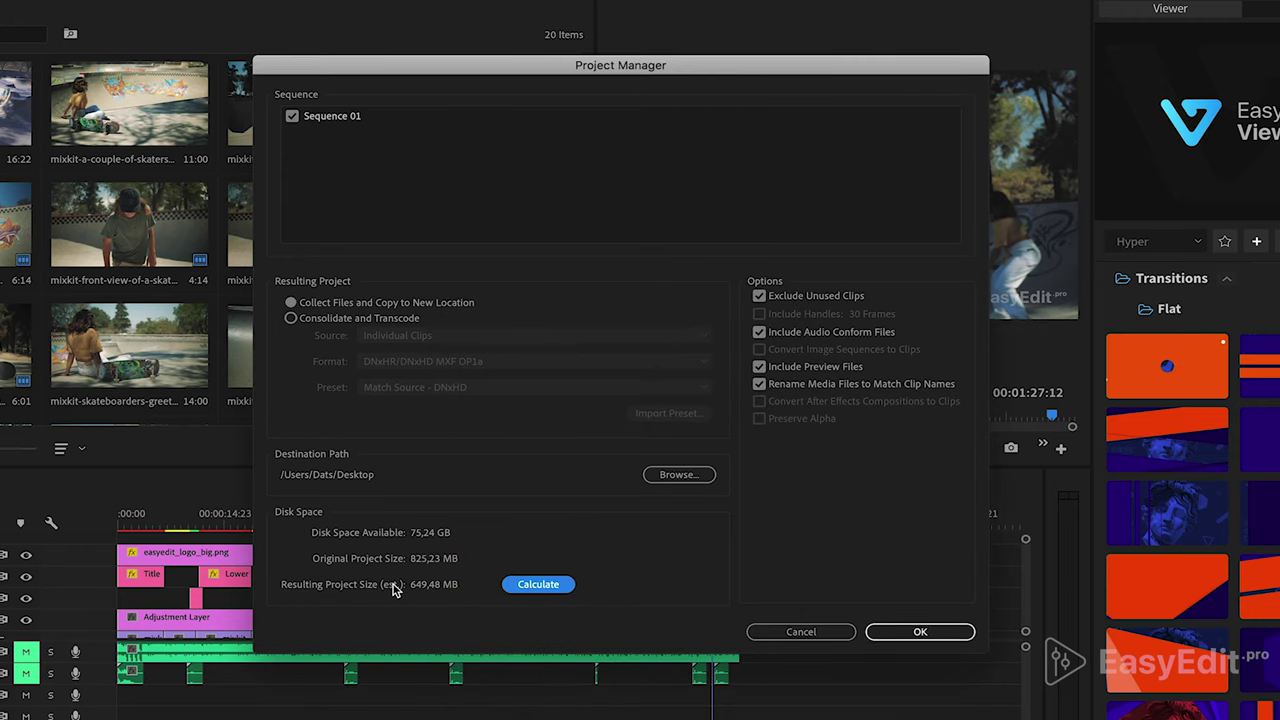
- Exclude preview files, keep audio conform files, recalculate, and copy the project to the Desktop
{"action": "left_click", "coordinate": [760, 333]}
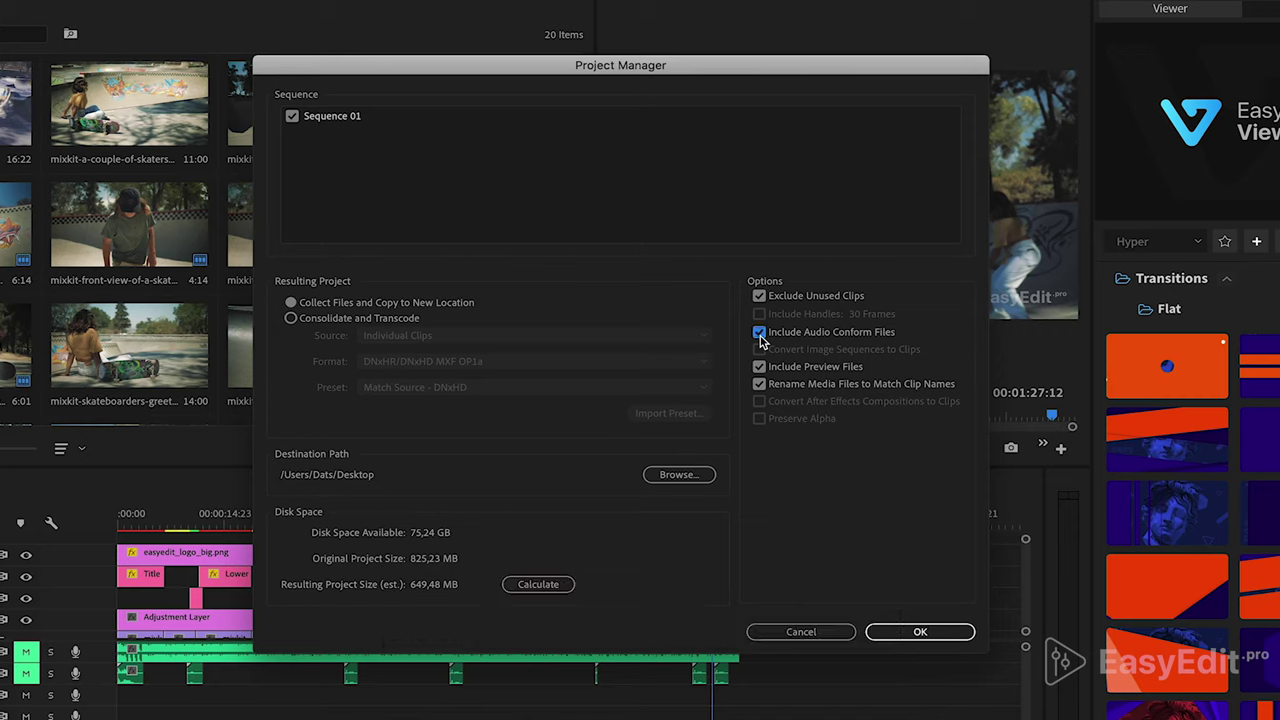
{"action": "left_click", "coordinate": [760, 367]}
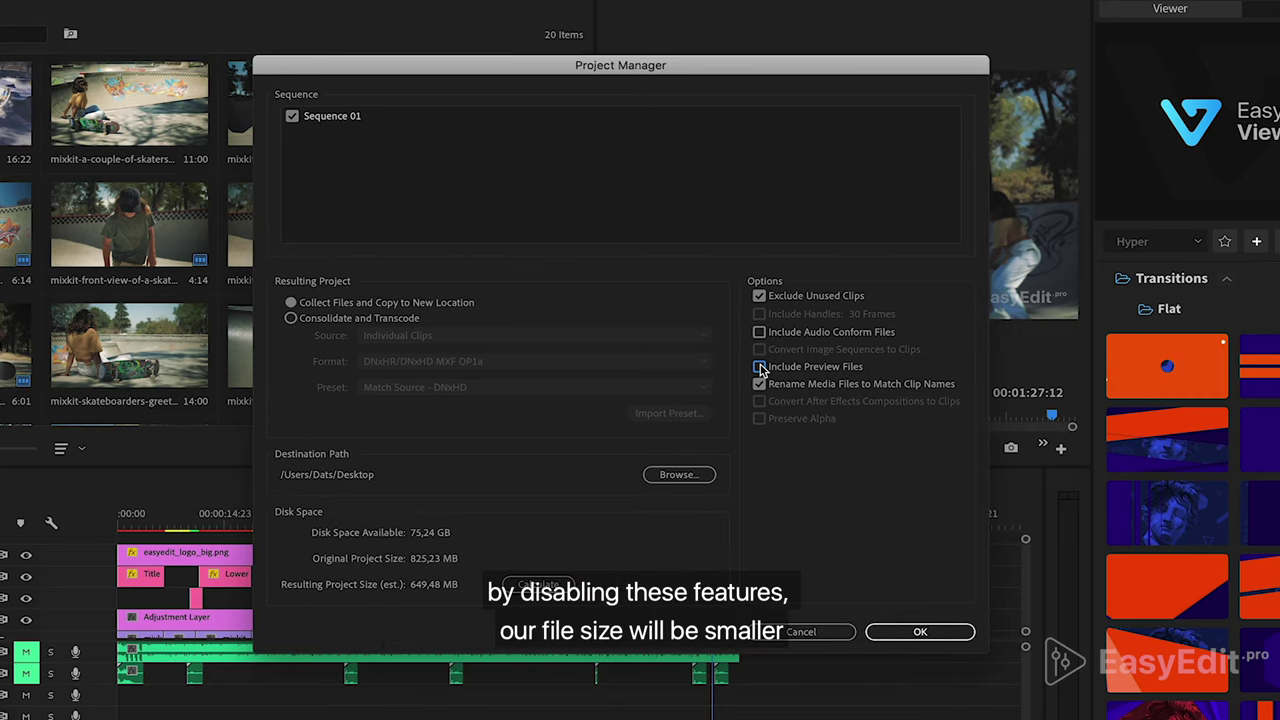
{"action": "left_click", "coordinate": [524, 594]}
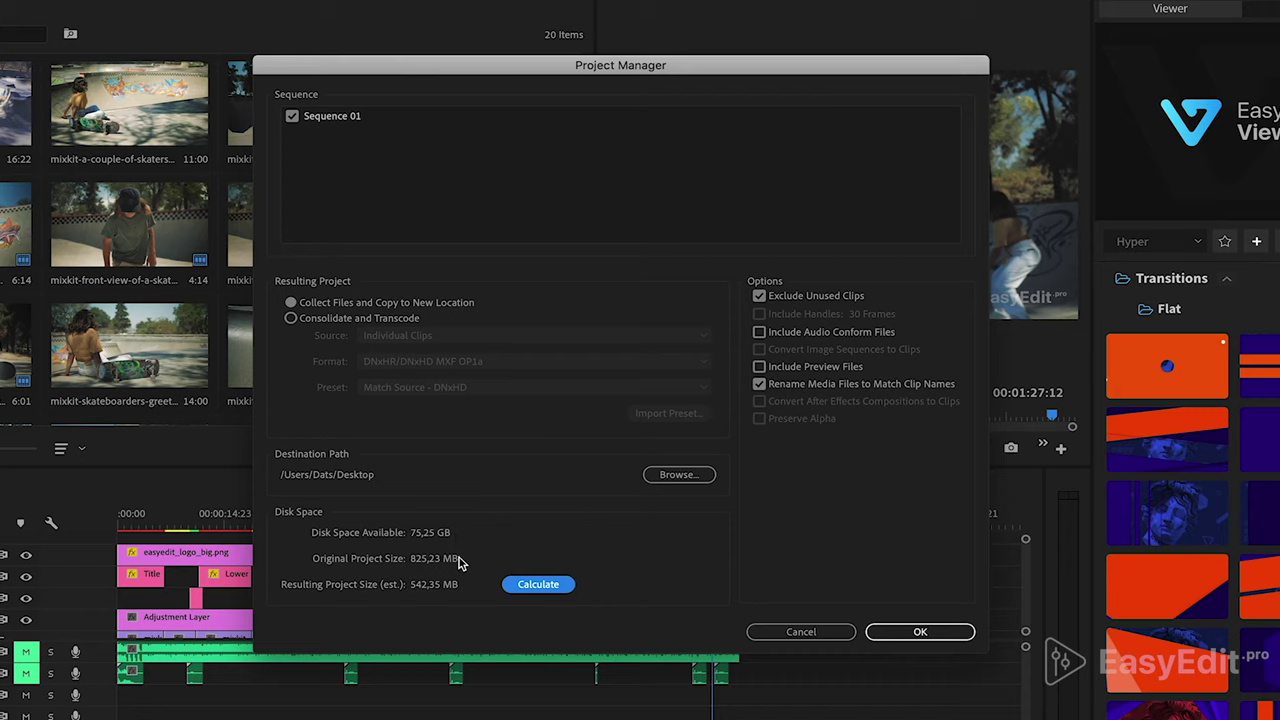
{"action": "left_click", "coordinate": [759, 334]}
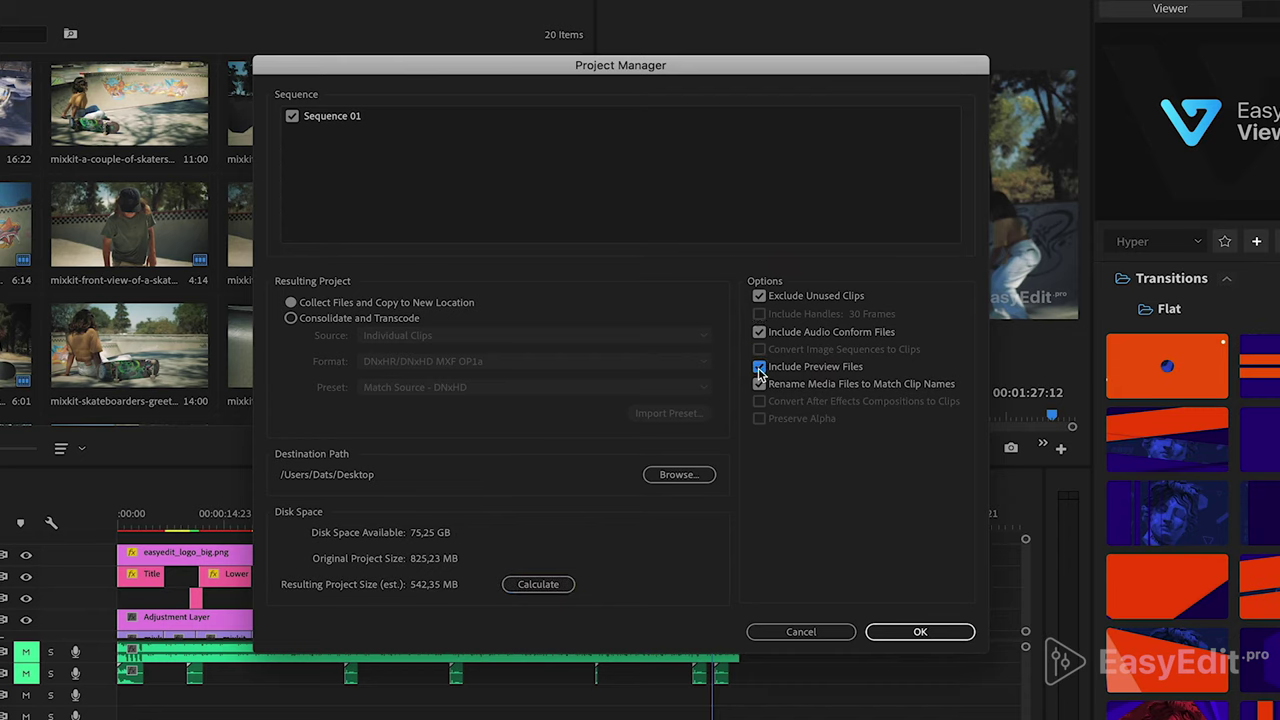
{"action": "left_click", "coordinate": [912, 638]}
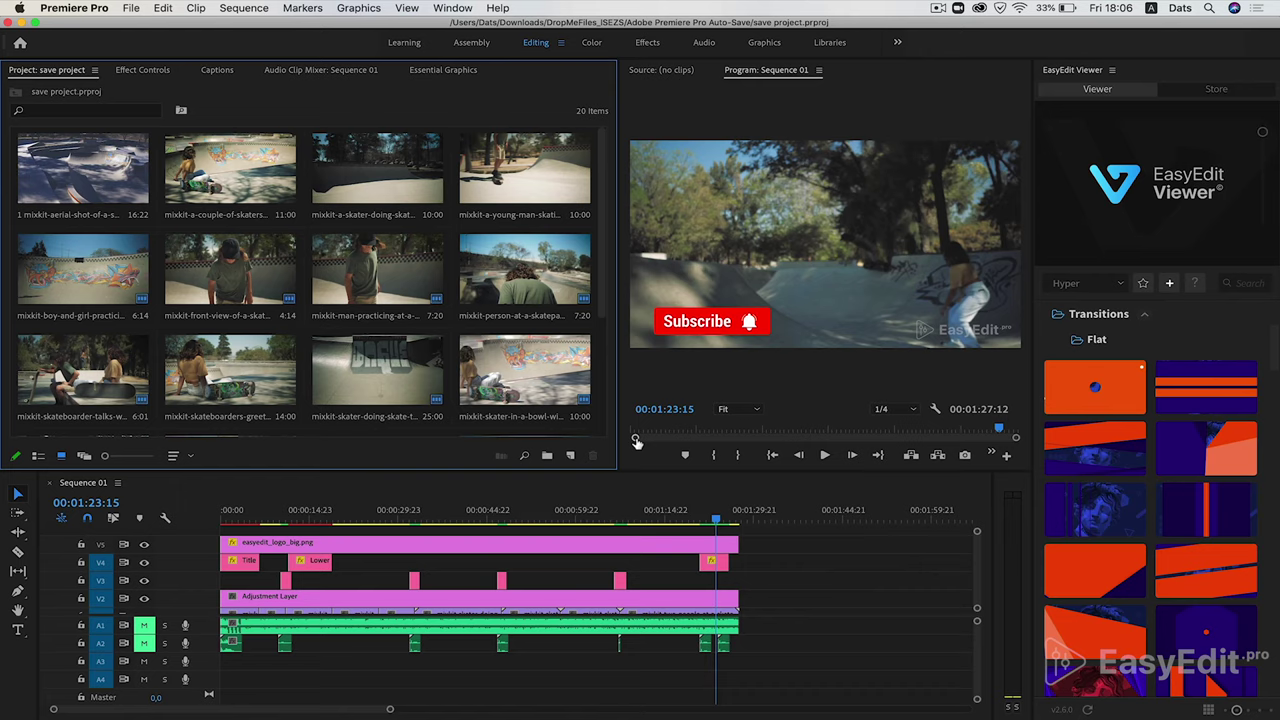
- Quit Premiere Pro and show the Copied_save project folder's full contents in an enlarged Finder window
{"action": "left_click", "coordinate": [8, 23]}
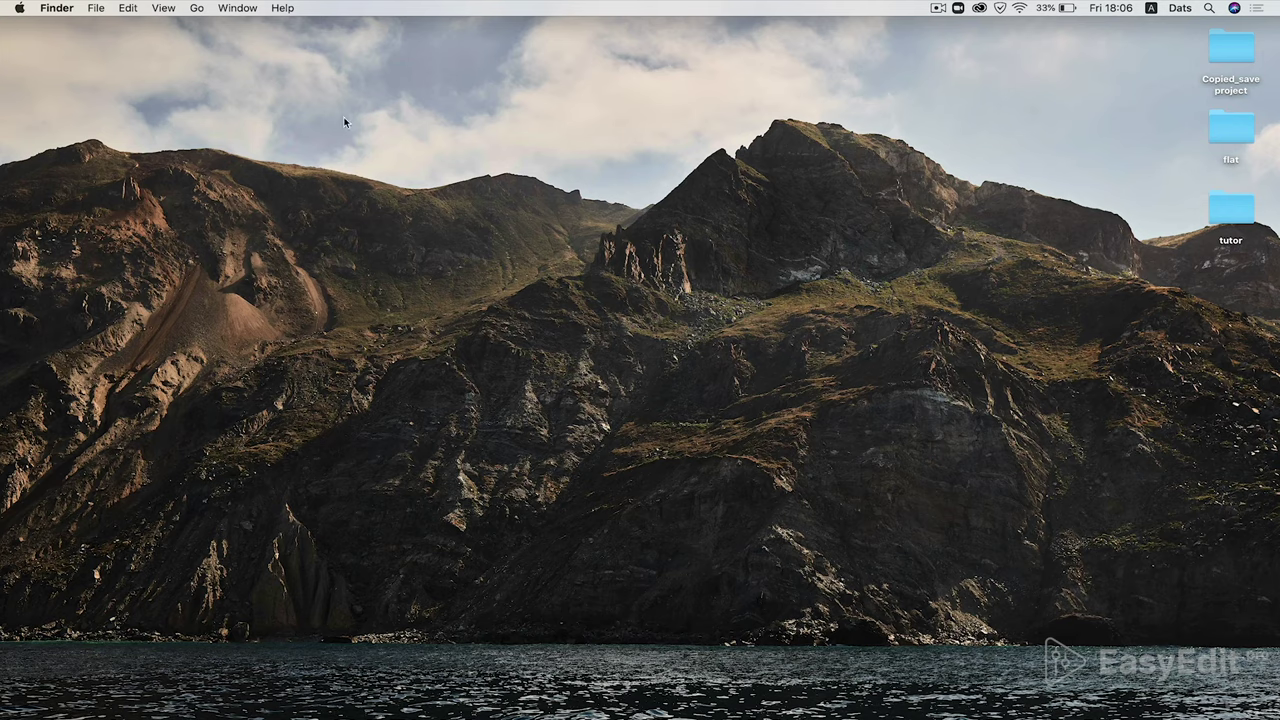
{"action": "left_click", "coordinate": [1232, 56]}
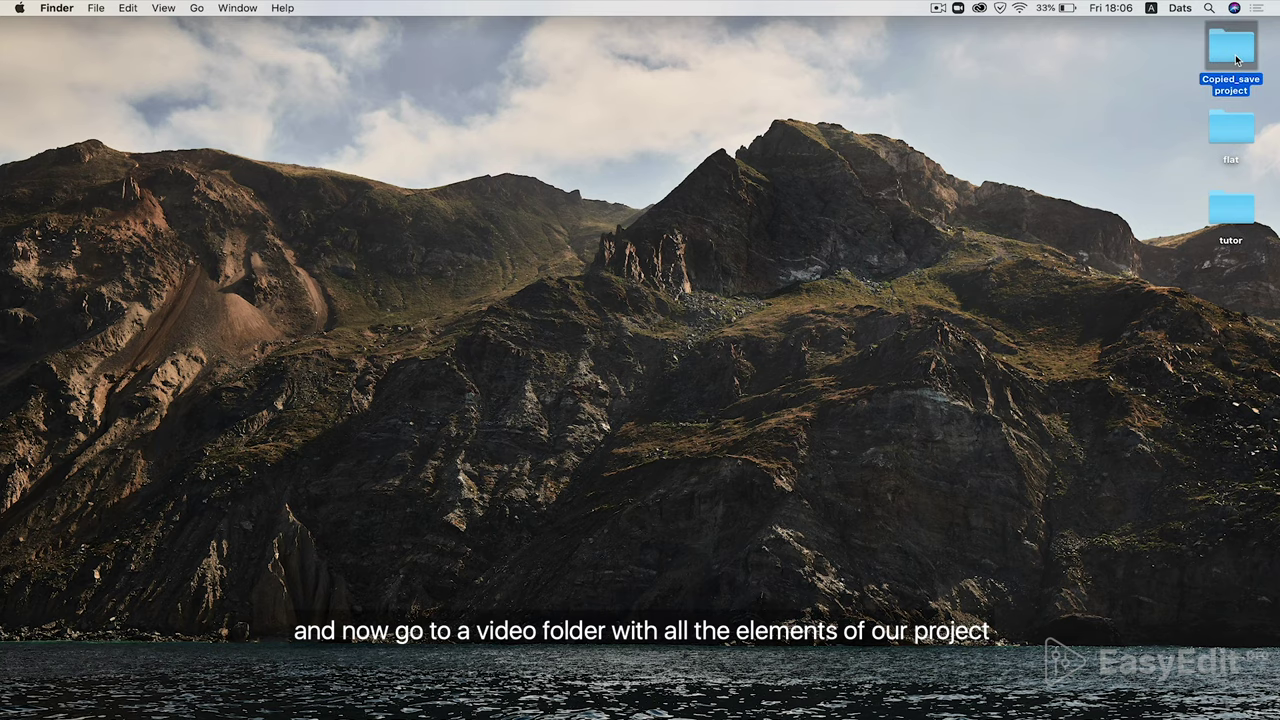
{"action": "double_click", "coordinate": [1236, 60]}
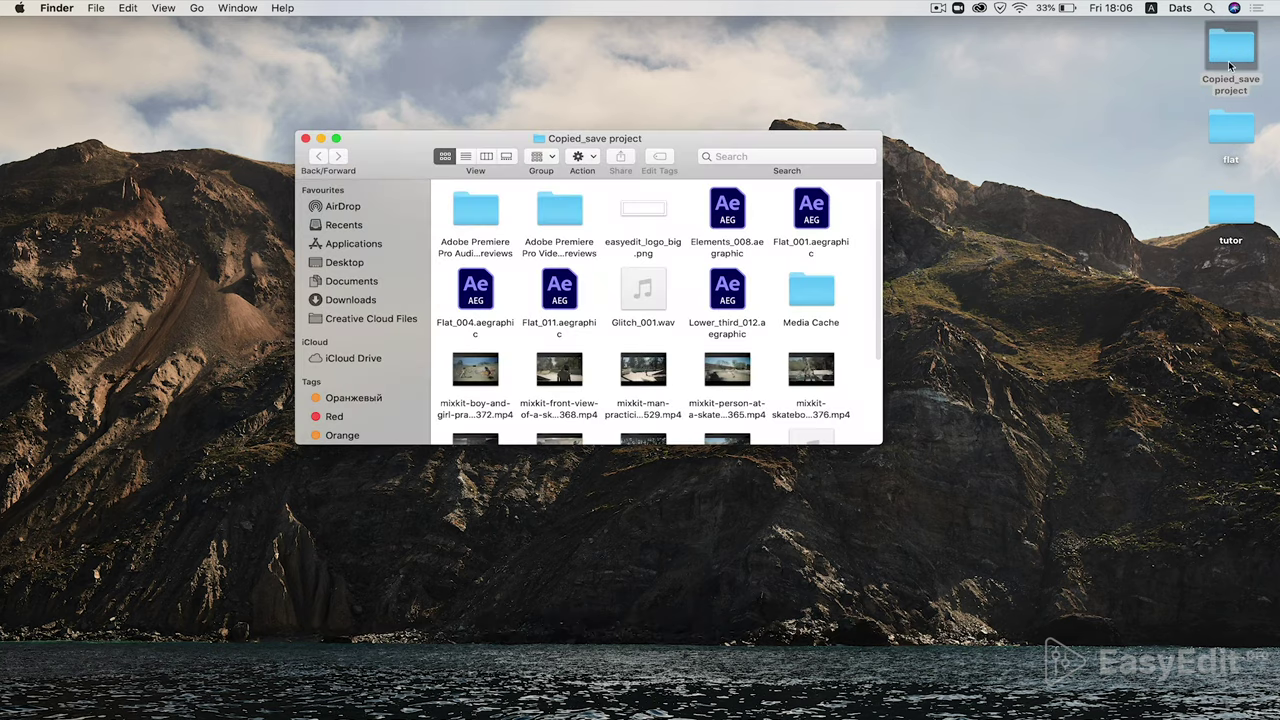
{"action": "left_click_drag", "start_coordinate": [883, 444], "coordinate": [950, 636]}
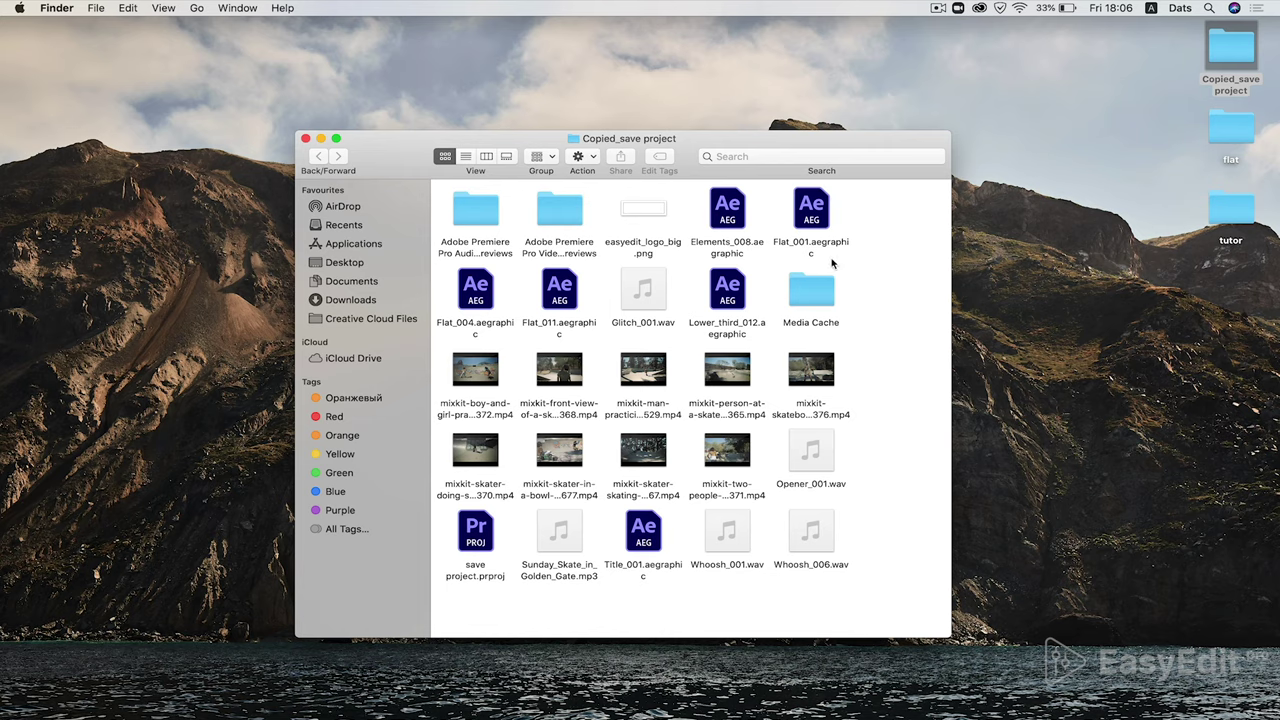
{"action": "mouse_move", "coordinate": [815, 452]}
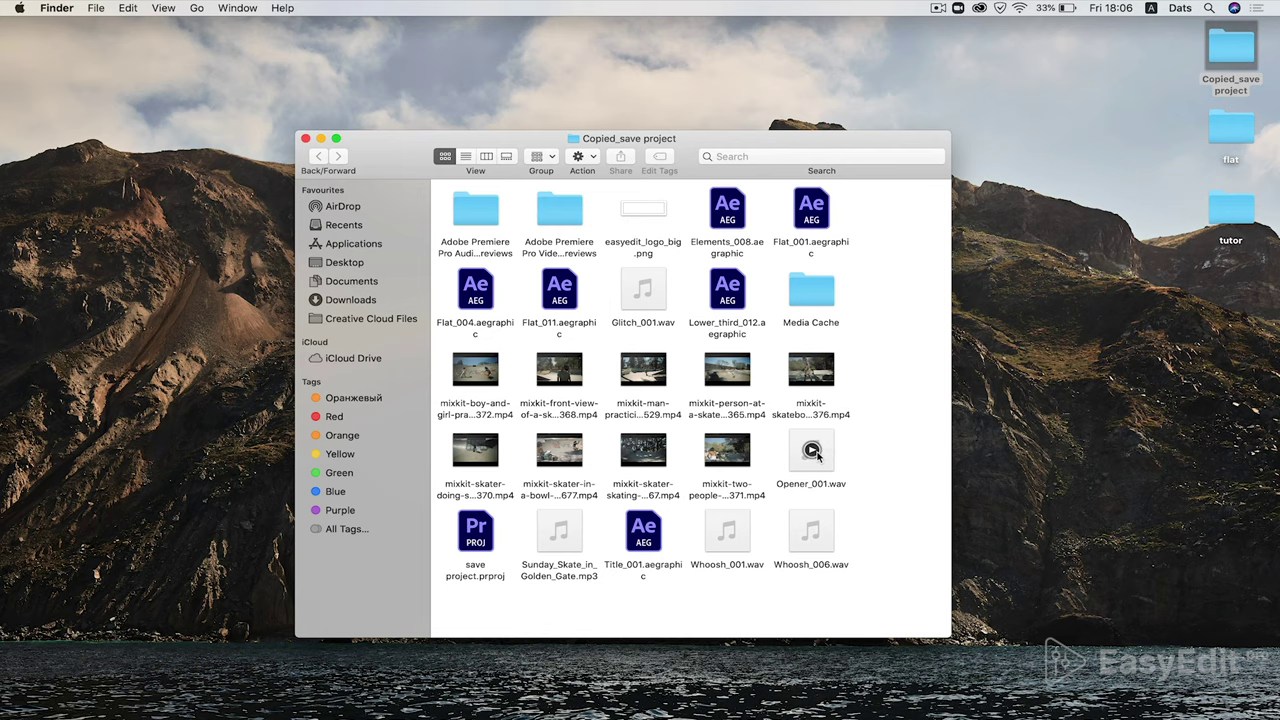
- Open the copied save project.prproj and preview the sequence start and the lower third near 00:00:14
{"action": "left_click", "coordinate": [476, 535]}
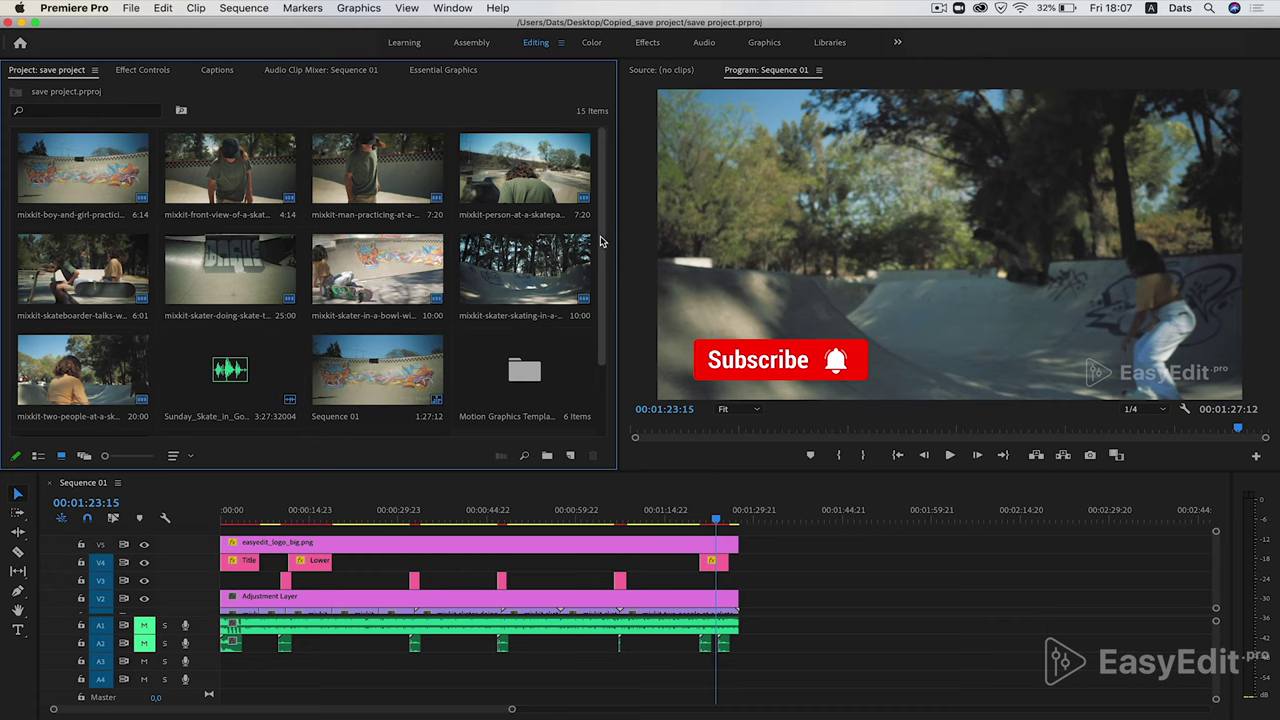
{"action": "mouse_move", "coordinate": [602, 240]}
{"action": "left_mouse_down"}
{"action": "mouse_move", "coordinate": [606, 350]}
{"action": "mouse_move", "coordinate": [605, 235]}
{"action": "left_mouse_up"}
{"action": "left_click", "coordinate": [233, 519]}
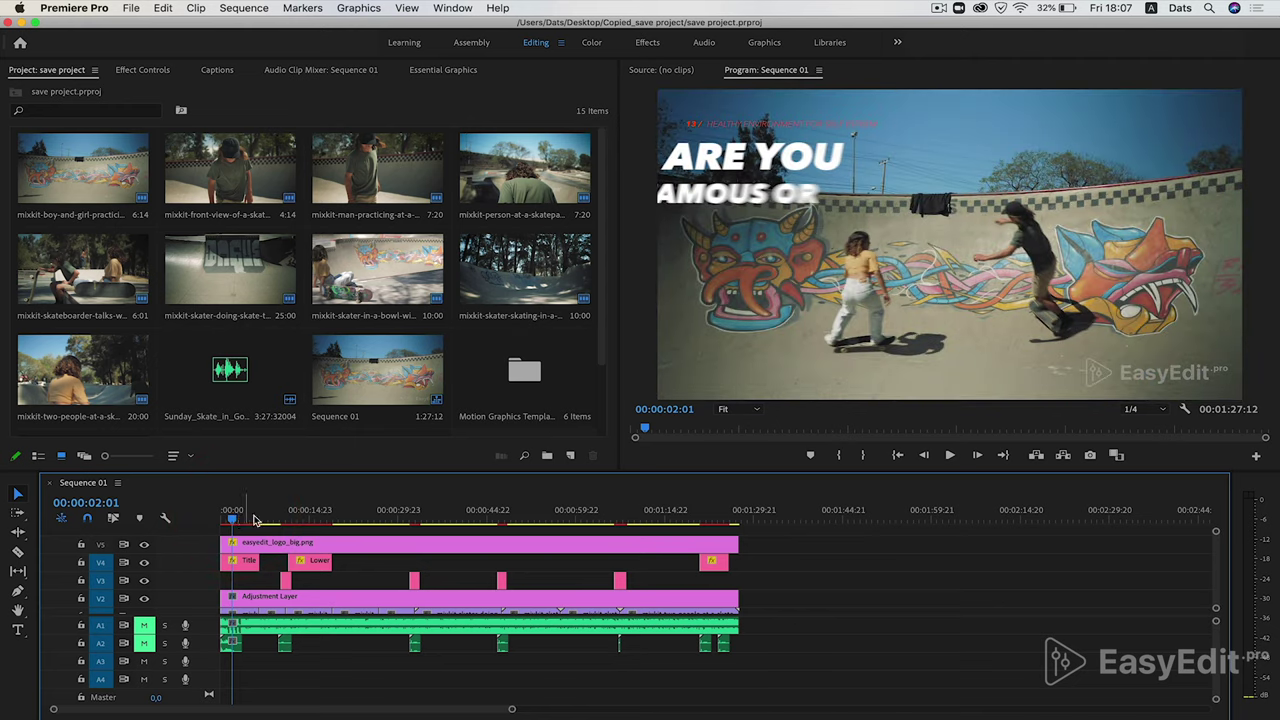
{"action": "left_click", "coordinate": [306, 519]}
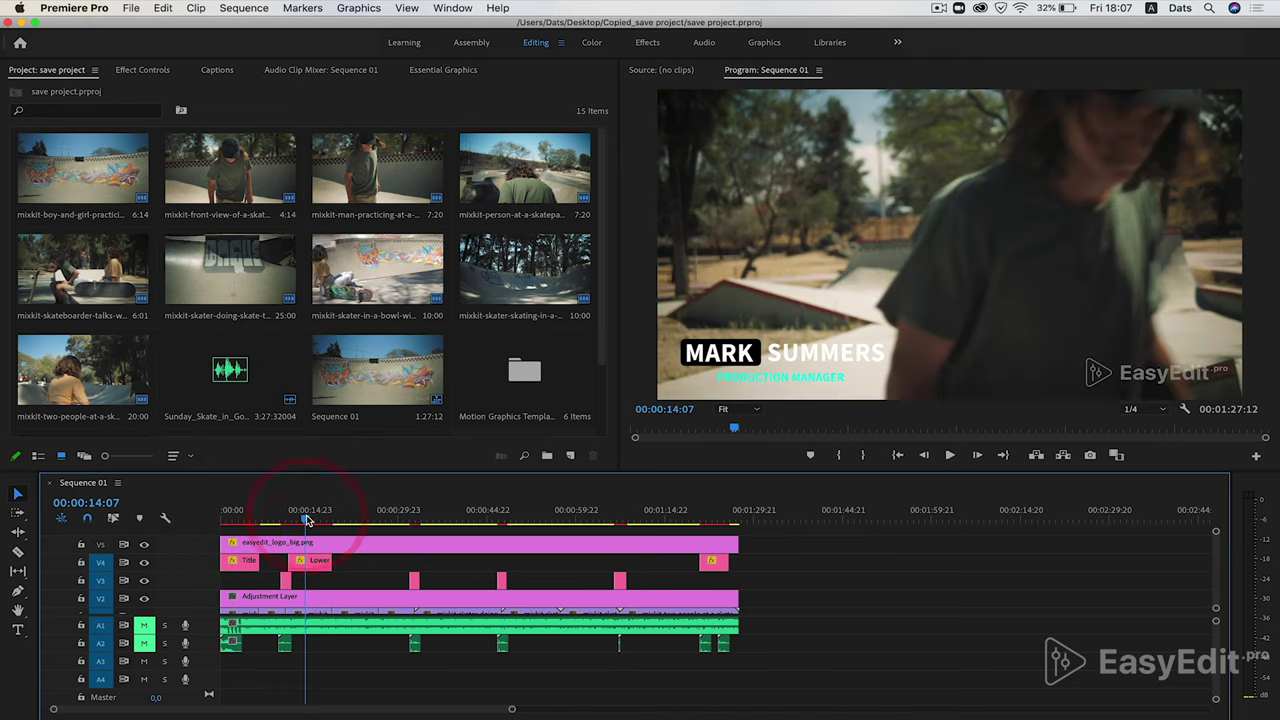